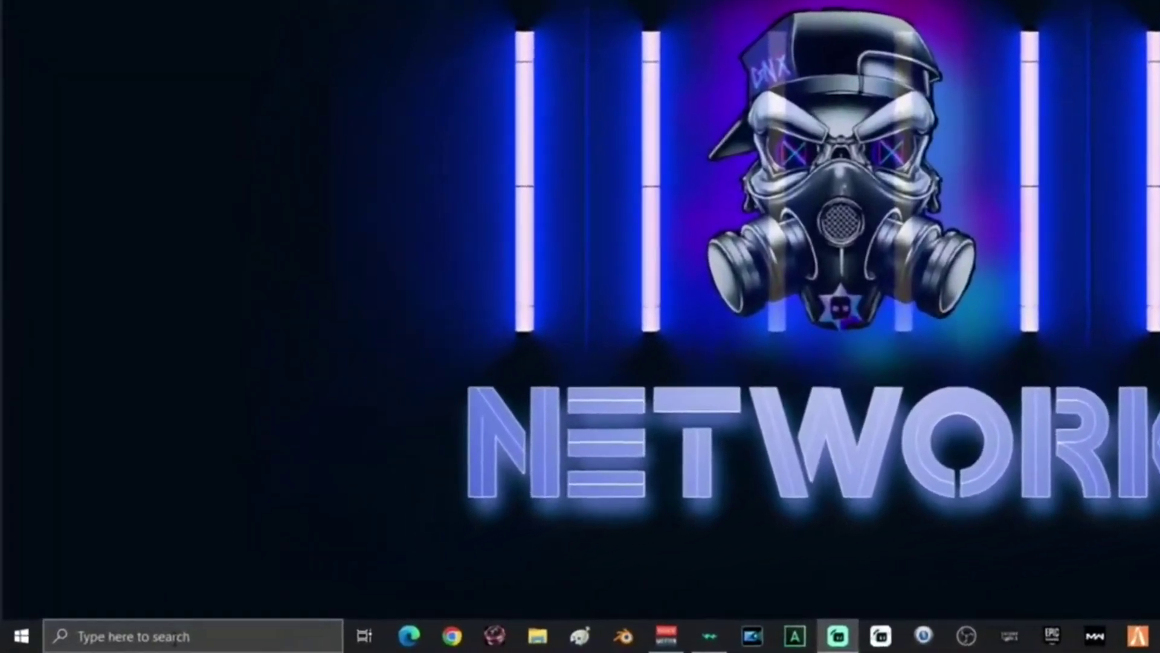
# Reach Windows Update's Delivery Optimization page via Advanced options to review PC-to-PC downloads.
pyautogui.click(196, 632)
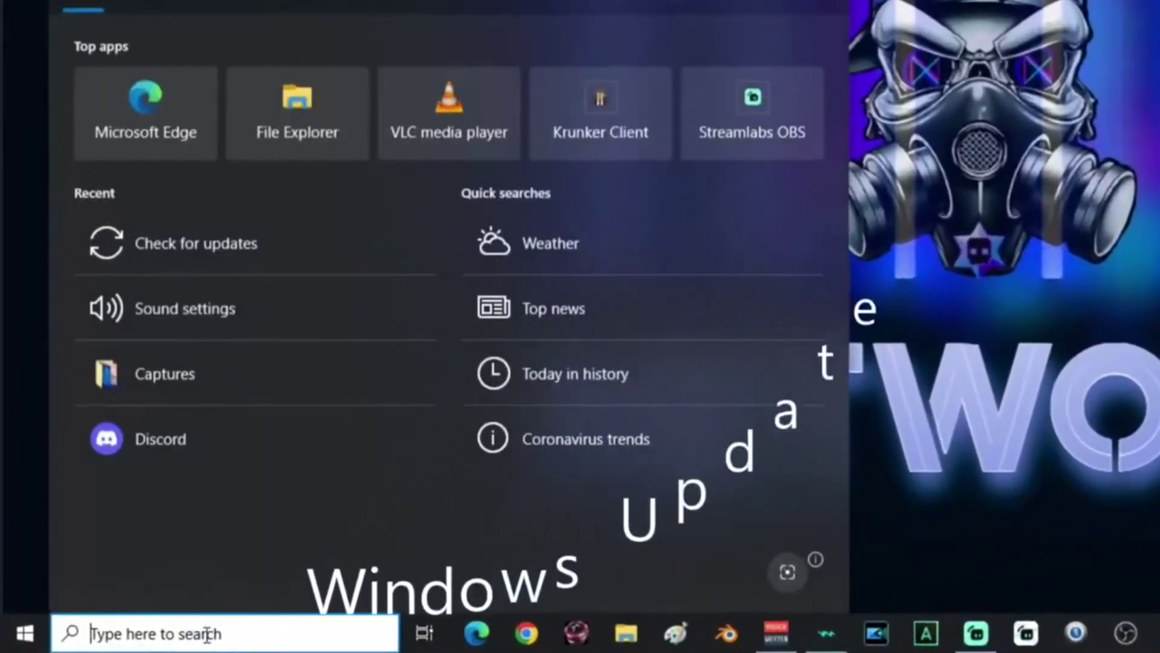
pyautogui.write('windows update')
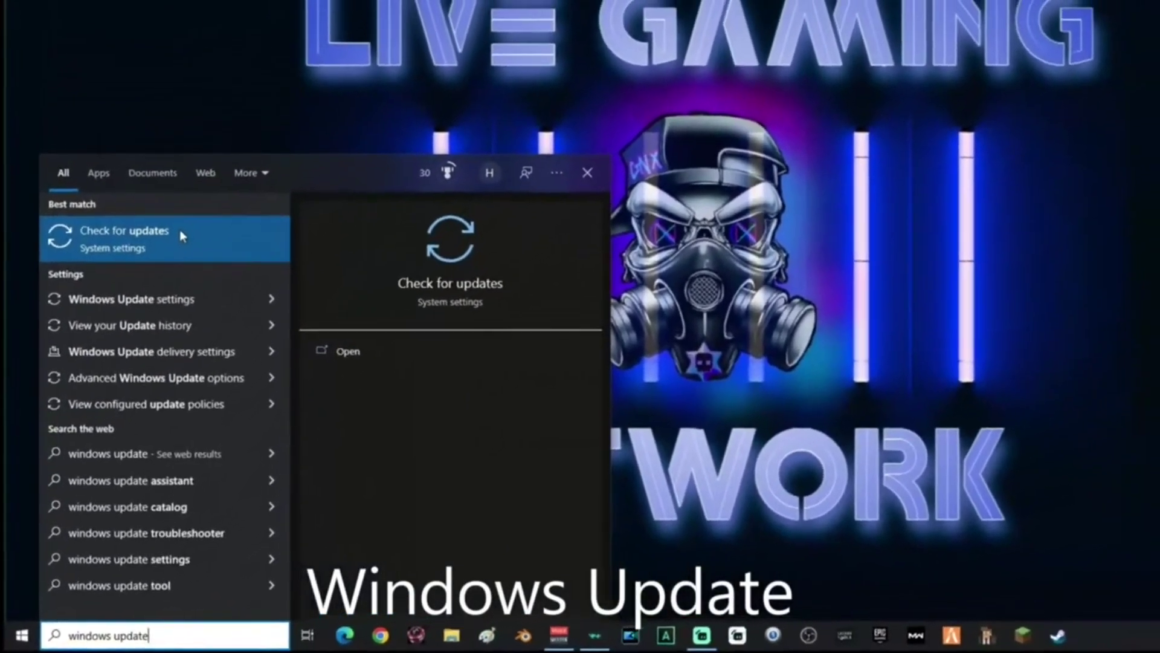
pyautogui.click(211, 167)
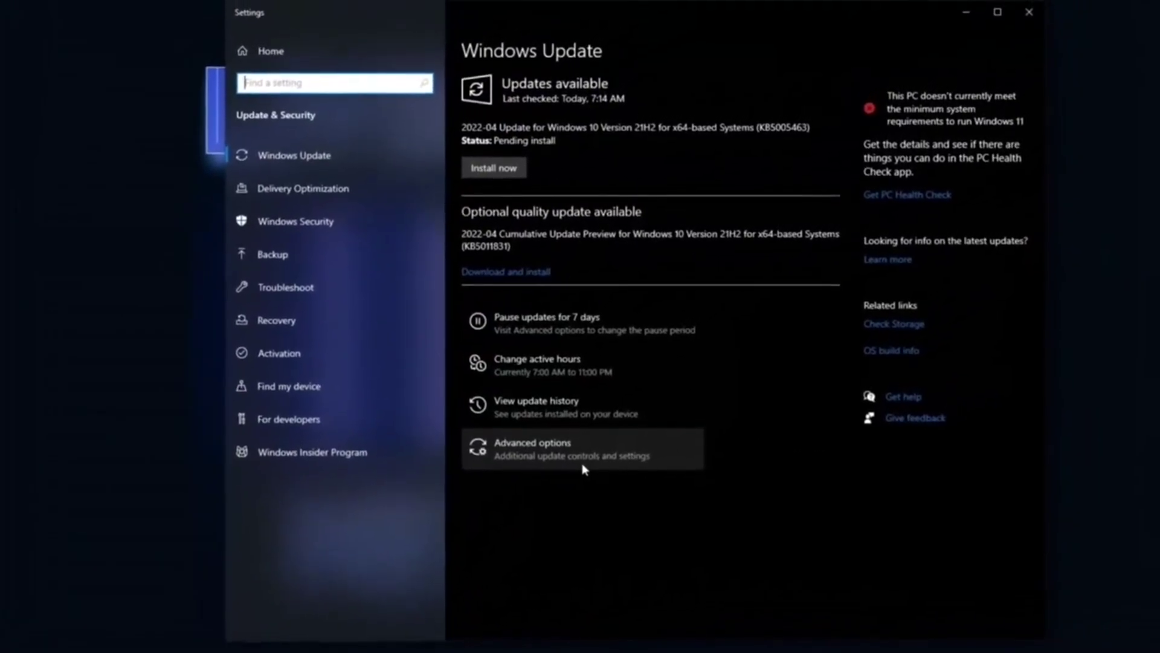
pyautogui.click(585, 463)
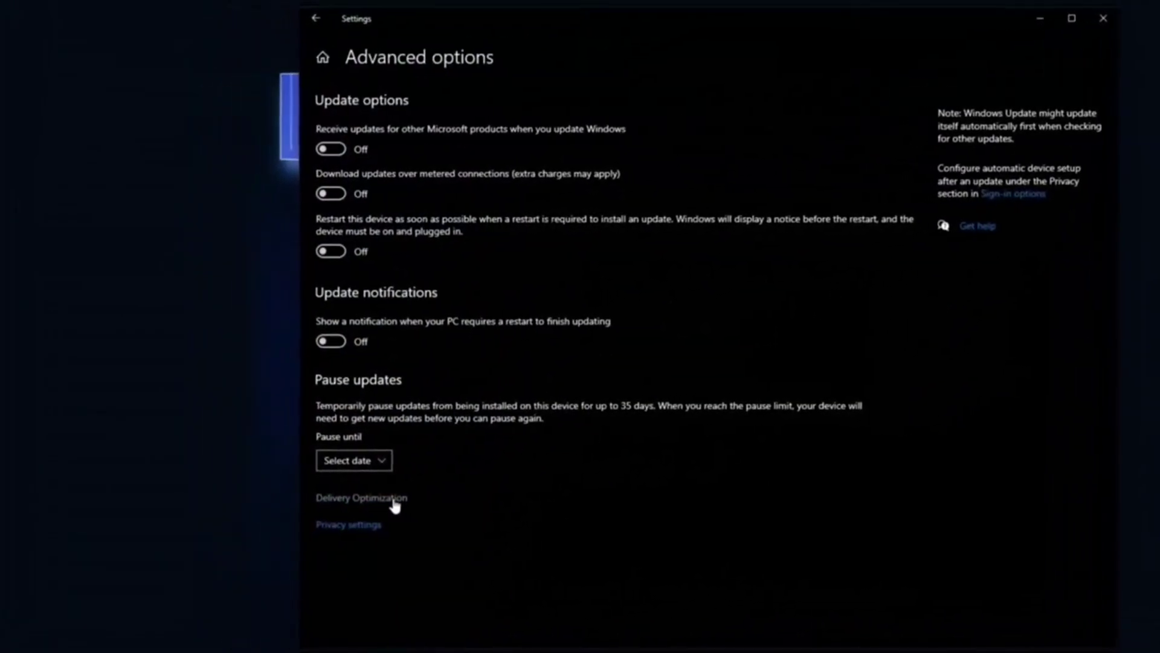
pyautogui.click(384, 504)
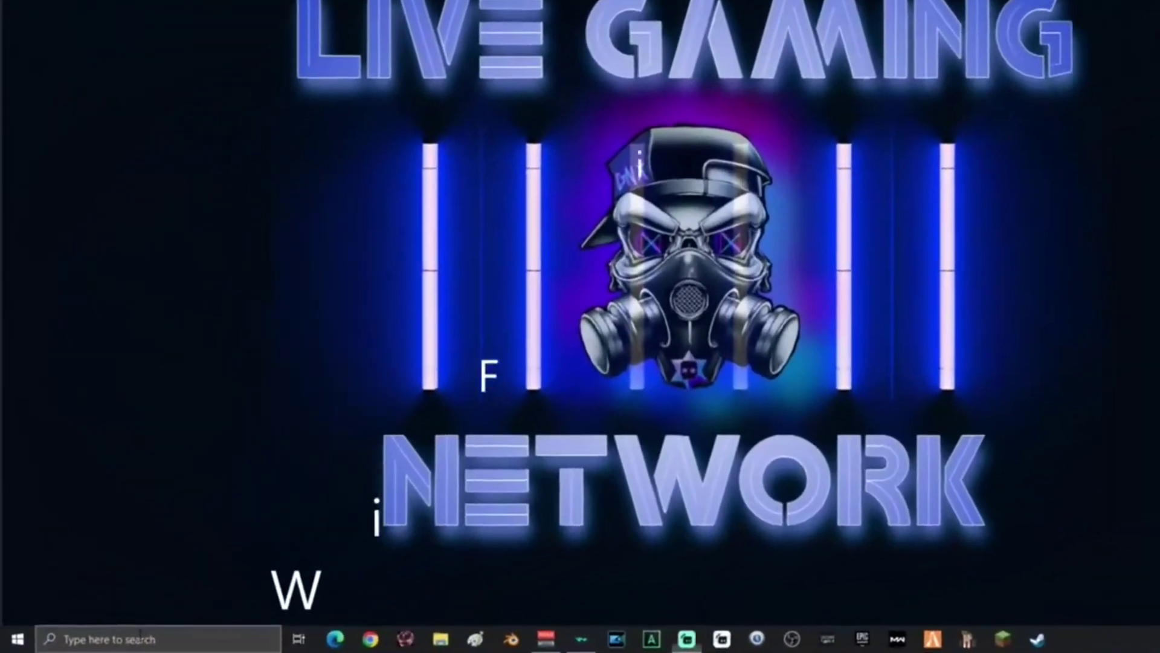
# Find and show the Wi-Fi settings page from the taskbar search for 'wifi'.
pyautogui.click(140, 638)
pyautogui.write('wifi')
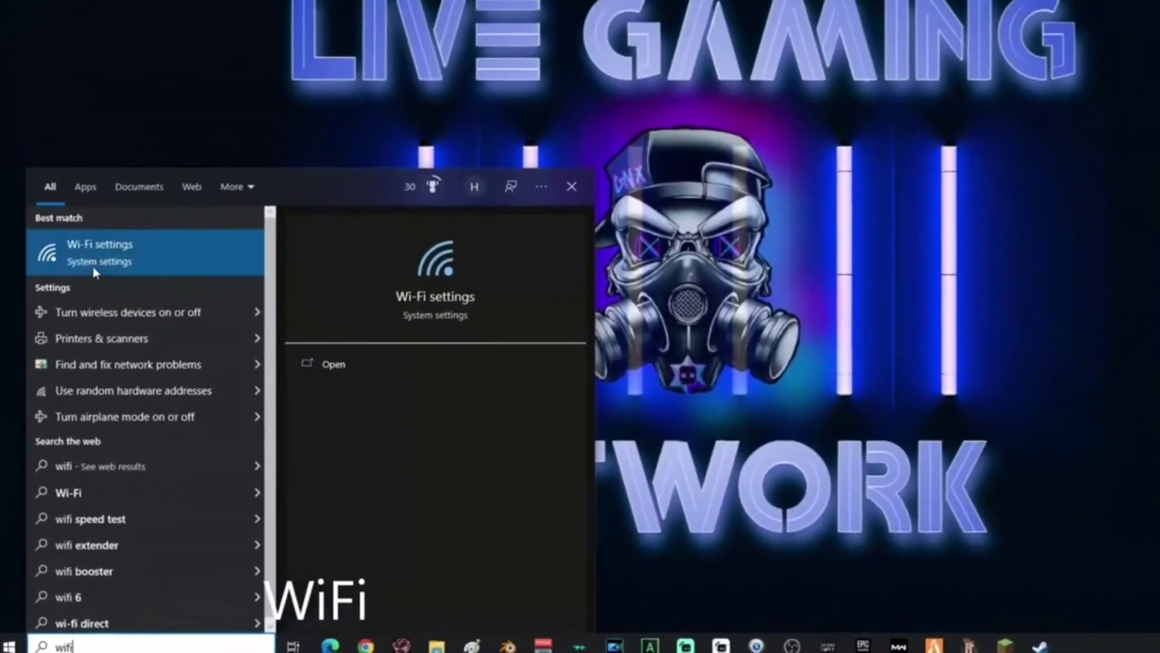
pyautogui.click(140, 200)
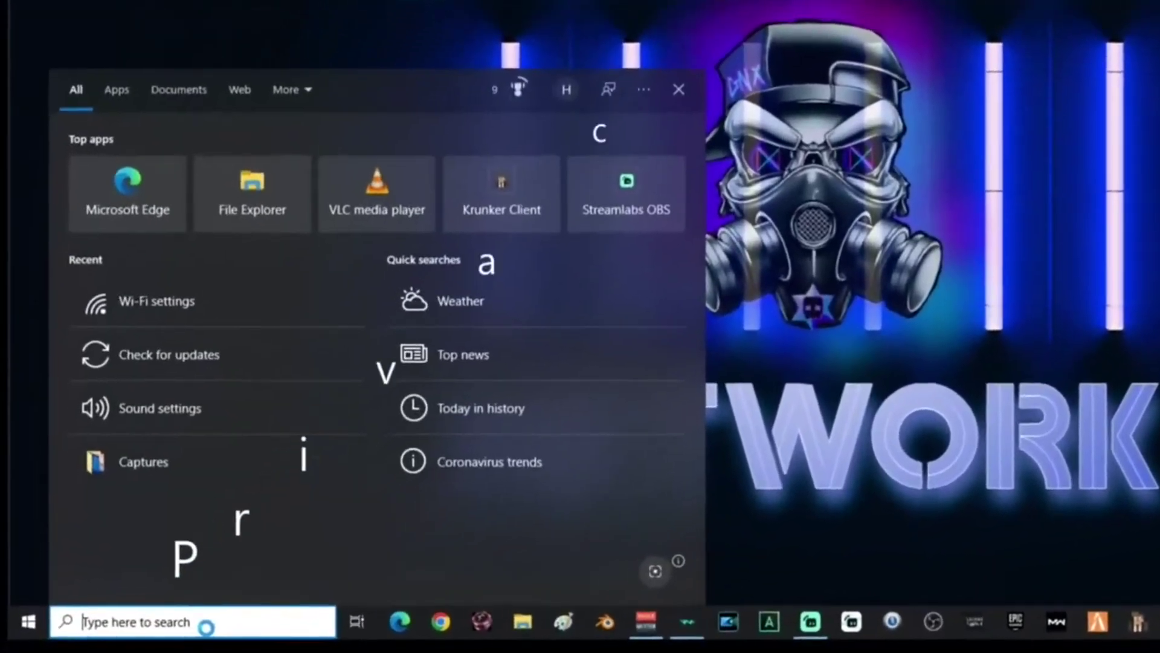
pyautogui.write('privacy')
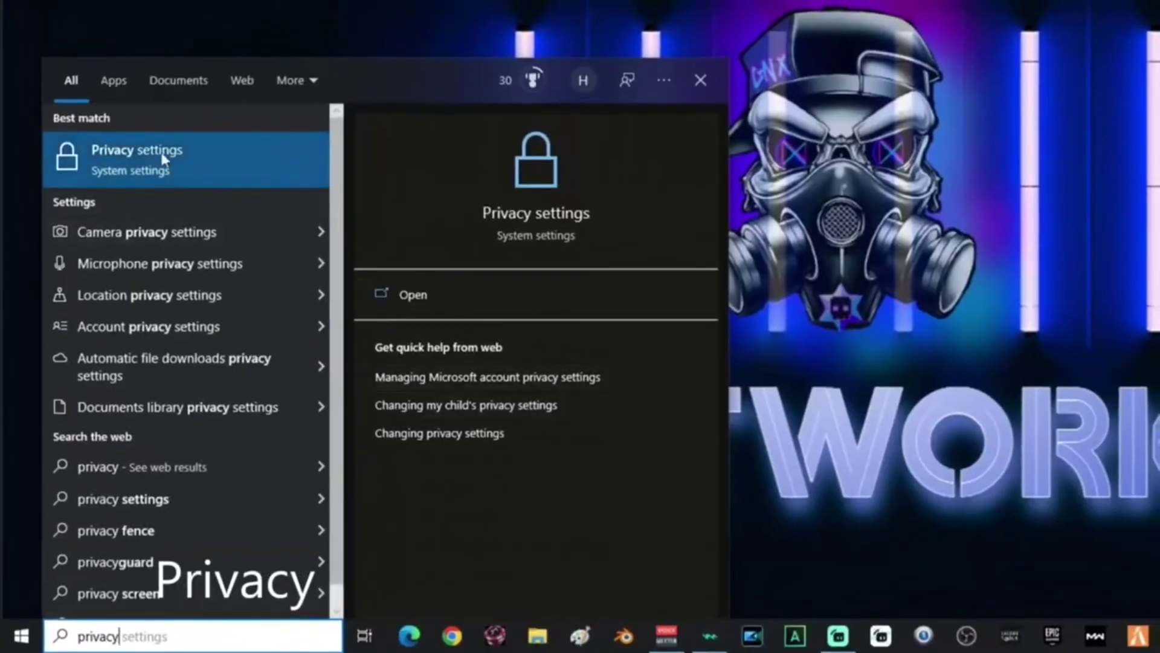
# Switch off advertising ID, app-launch tracking, suggested content and language-list access on Privacy General.
pyautogui.click(164, 158)
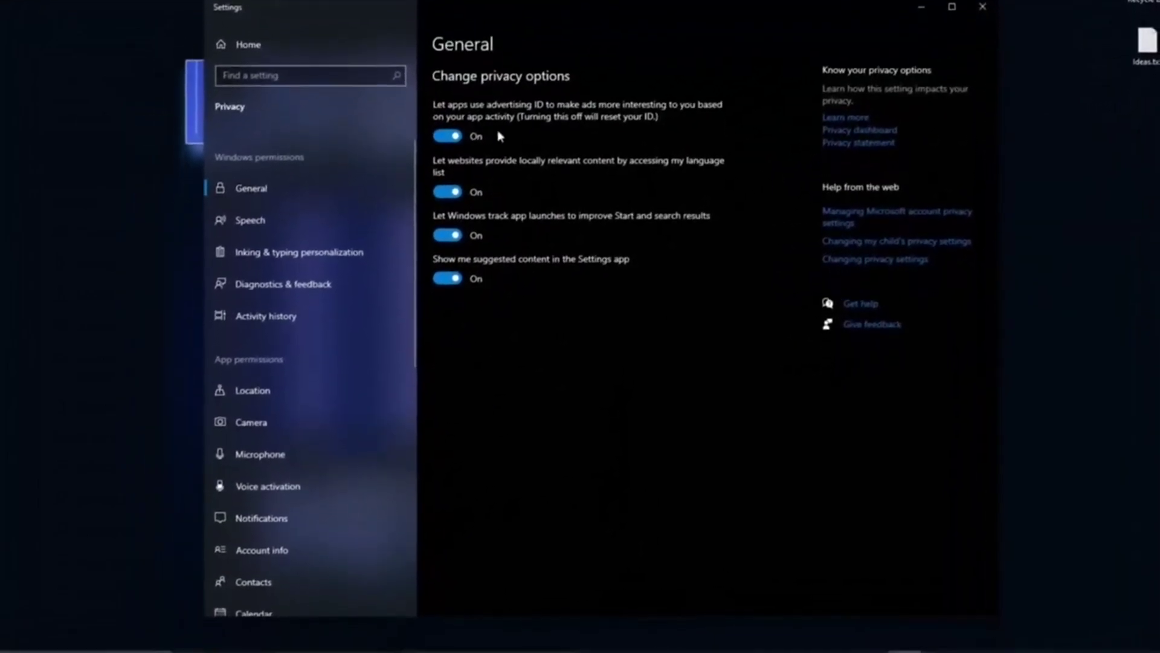
pyautogui.click(490, 136)
pyautogui.click(481, 235)
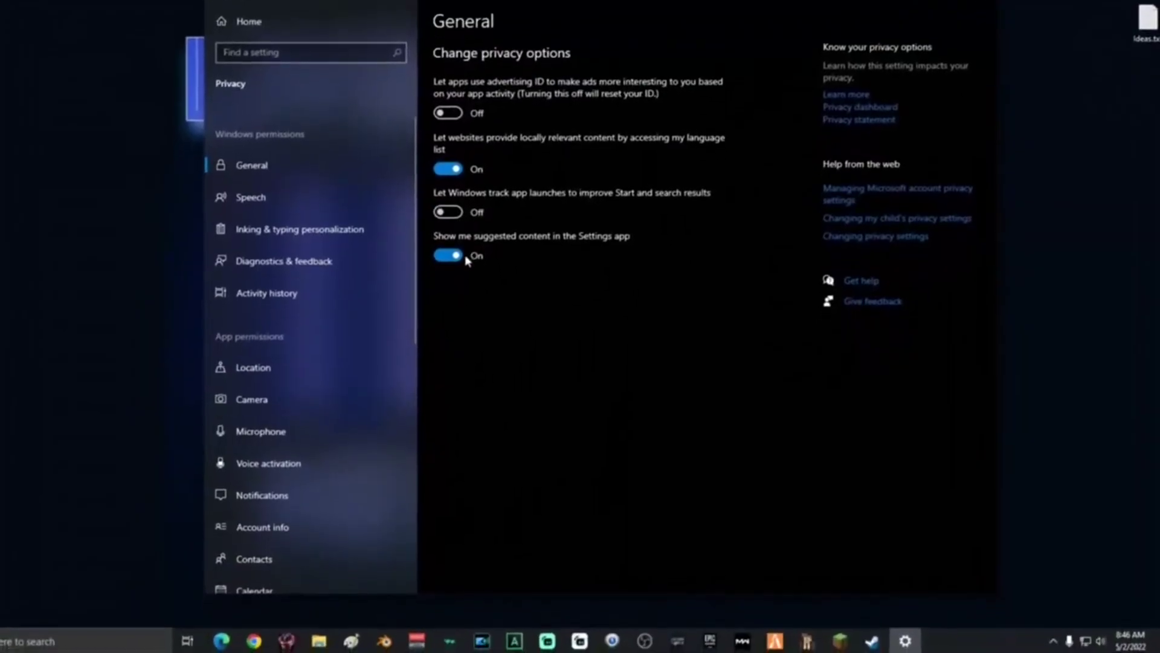
pyautogui.click(480, 278)
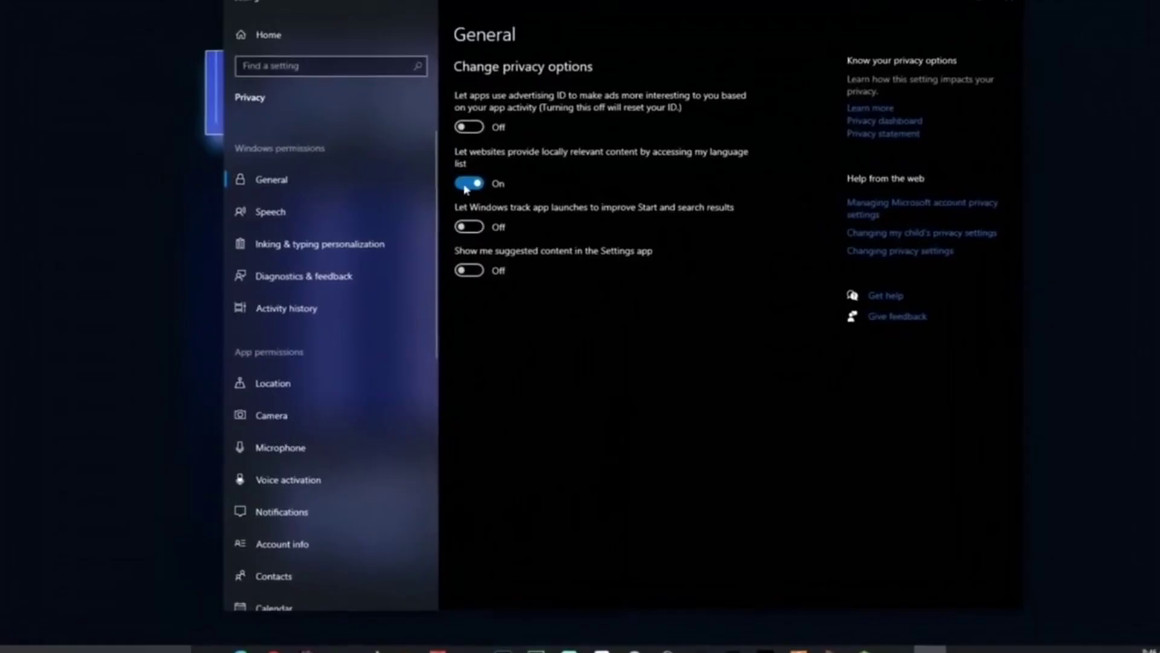
pyautogui.click(465, 179)
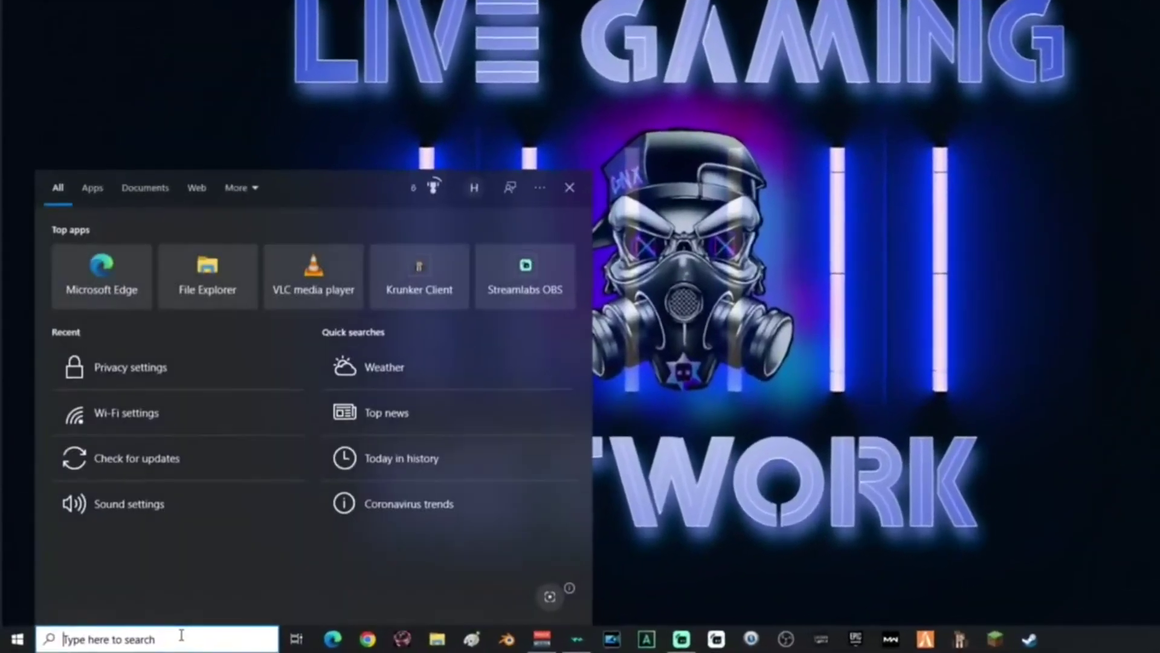
pyautogui.write('inking')
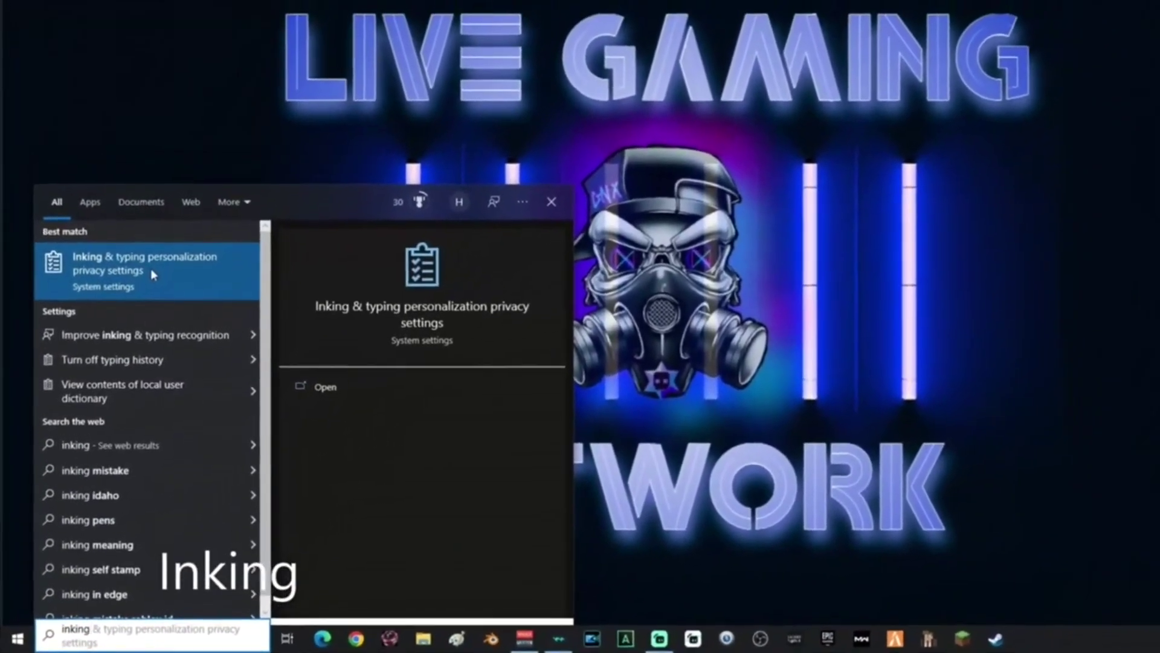
# Turn off Getting to know you in Inking & typing personalization.
pyautogui.click(146, 295)
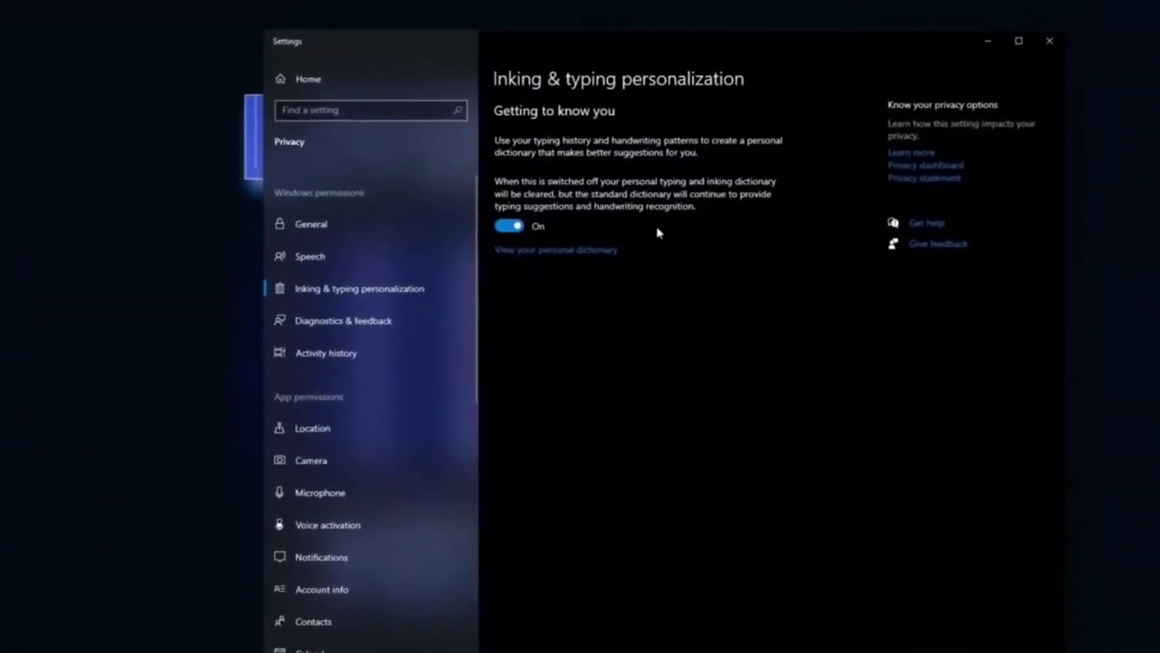
pyautogui.click(503, 224)
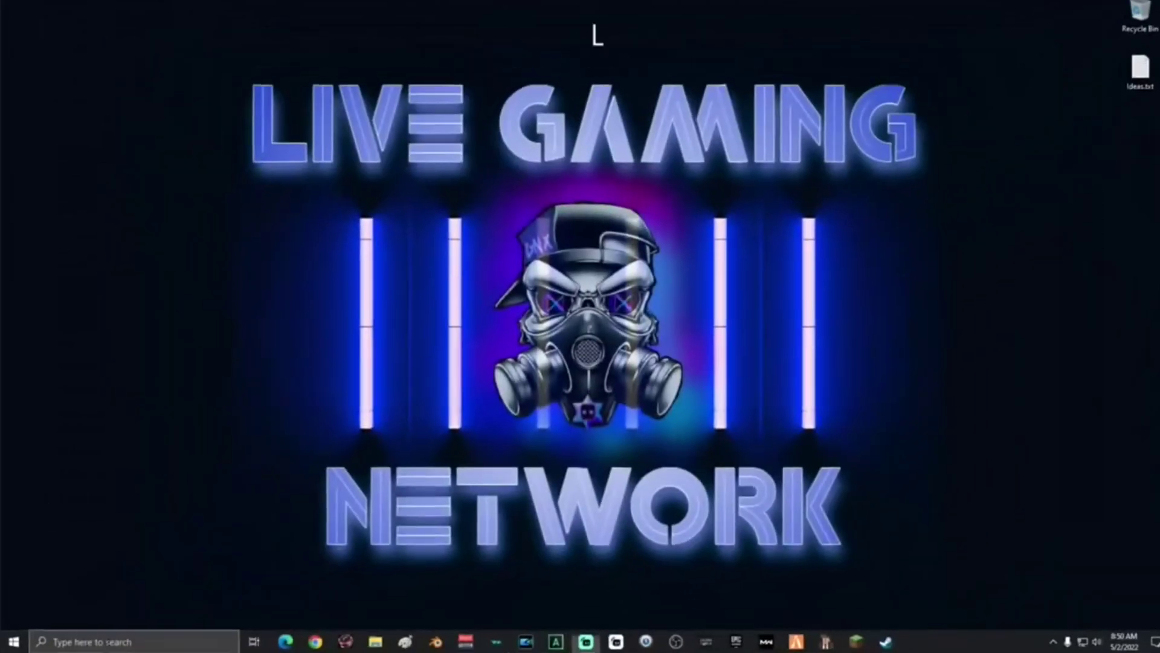
# Bring up the Location privacy page from a search for 'location'.
pyautogui.click(90, 642)
pyautogui.write('location')
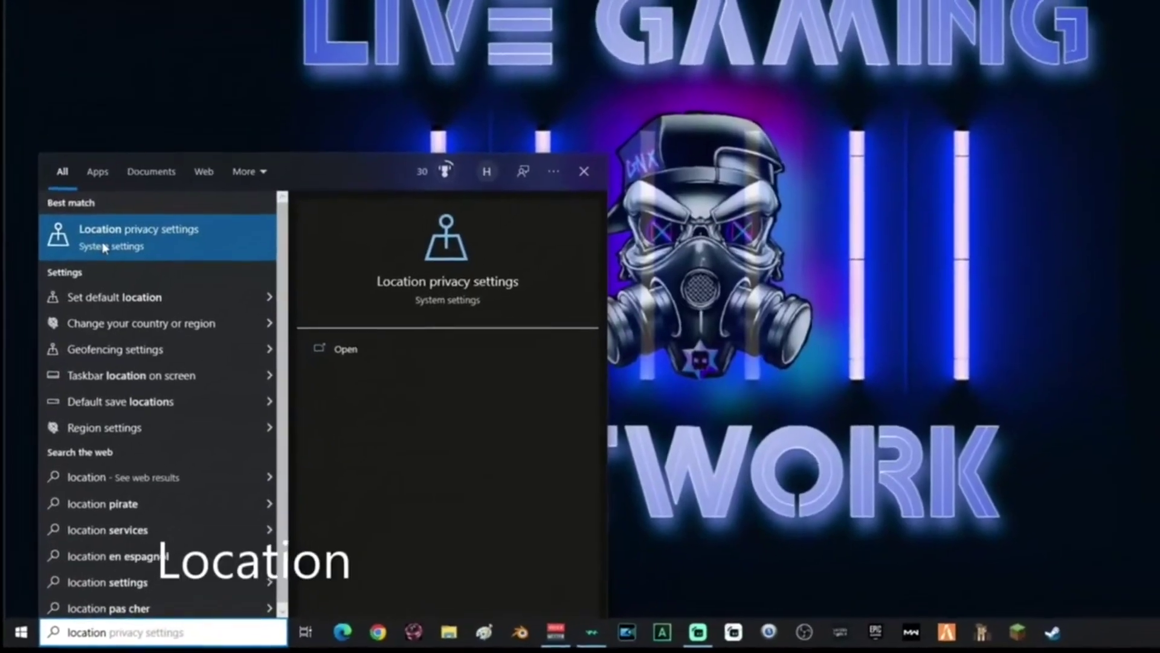
pyautogui.click(105, 241)
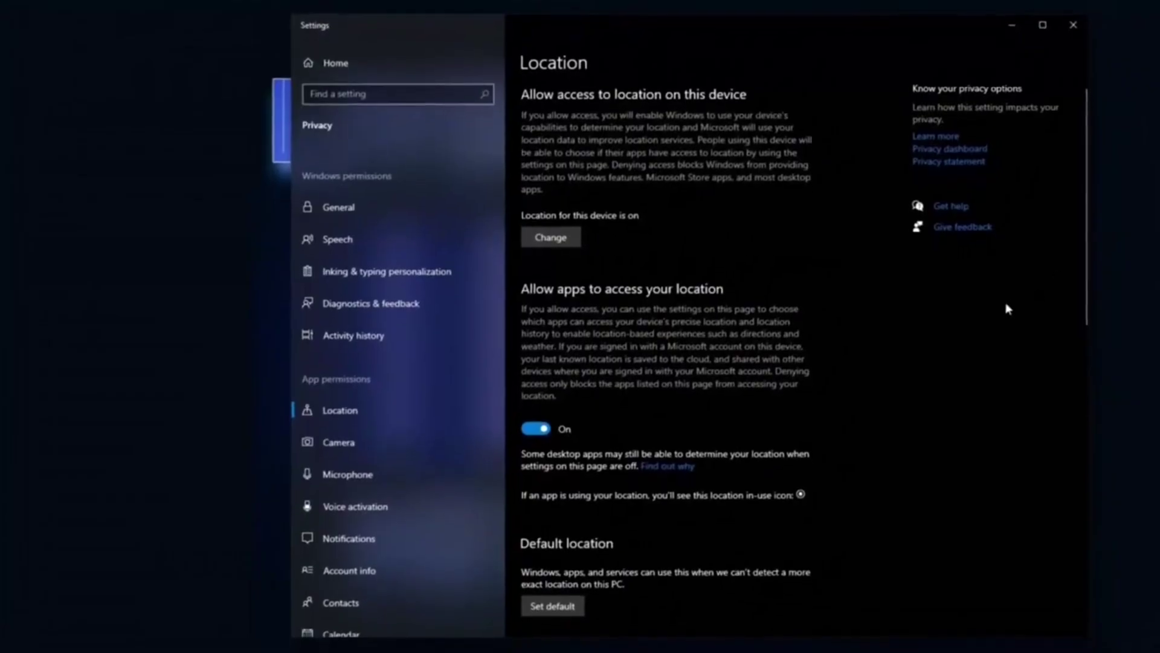
pyautogui.scroll(-3, 1006, 309)
pyautogui.scroll(-3, 1006, 309)
pyautogui.scroll(-2, 1007, 309)
pyautogui.scroll(-2, 1008, 290)
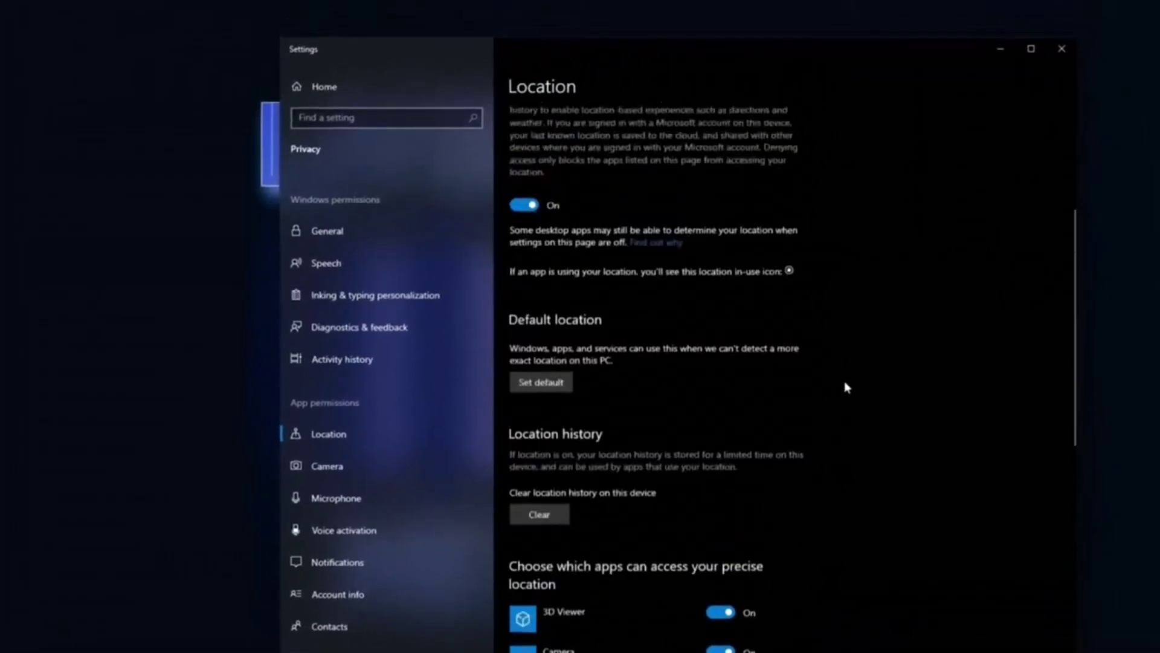
pyautogui.scroll(1, 846, 387)
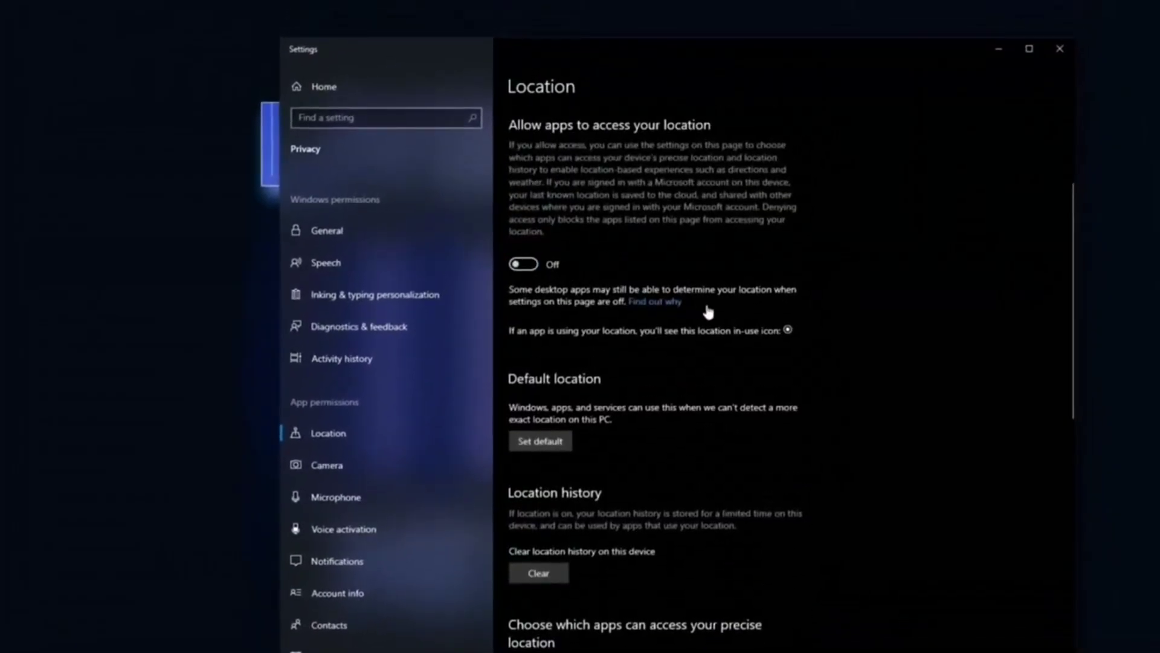
pyautogui.scroll(-4, 708, 312)
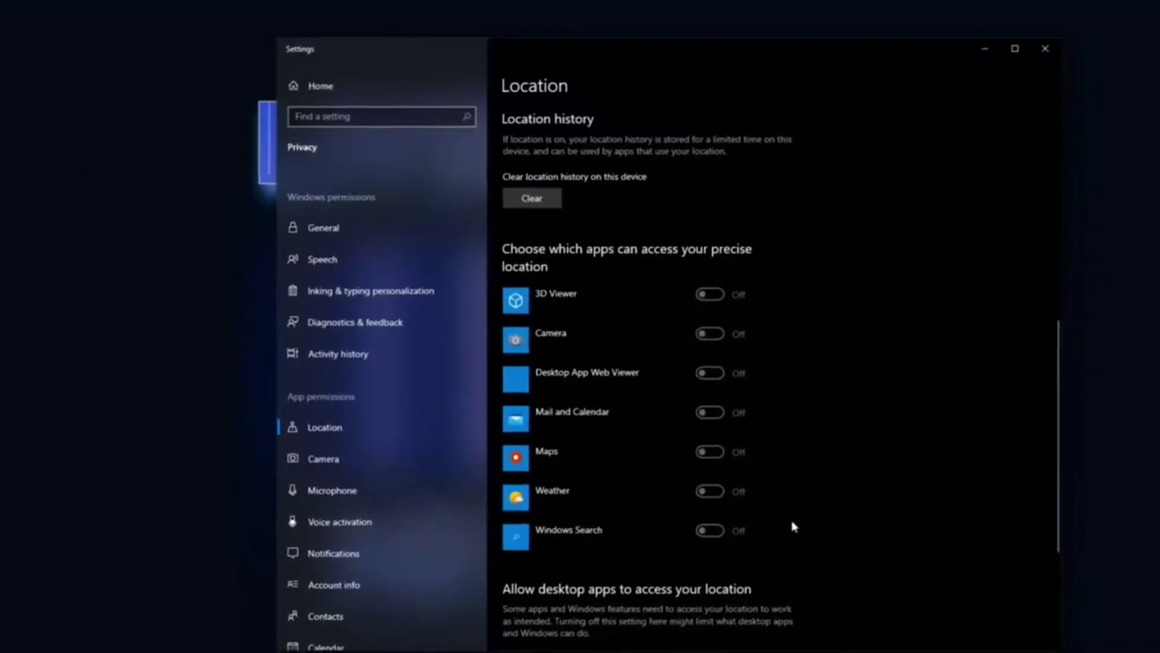
pyautogui.scroll(-4, 788, 360)
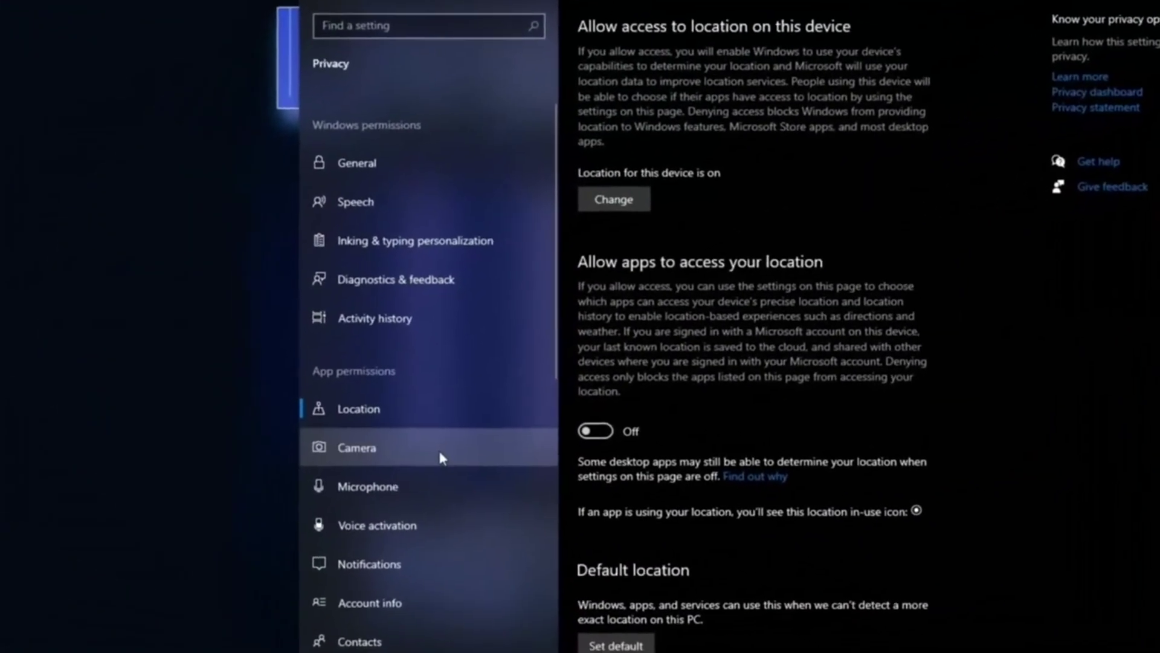
pyautogui.scroll(-3, 448, 436)
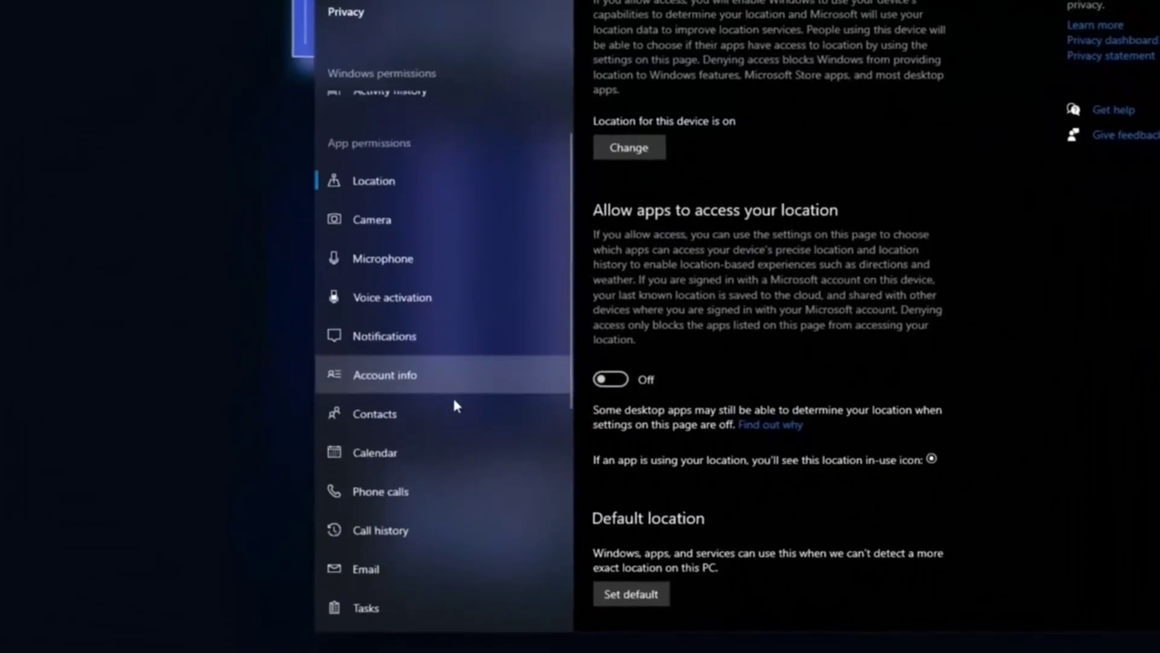
pyautogui.scroll(-3, 451, 390)
pyautogui.scroll(-2, 438, 380)
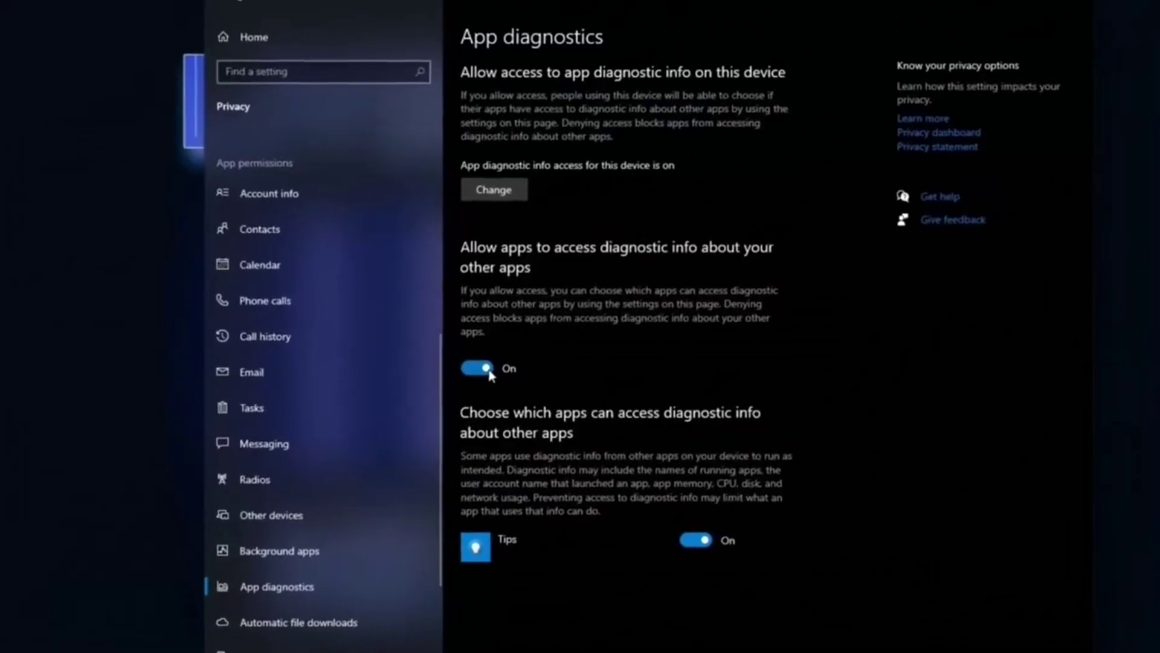
# Deny apps access to diagnostic info about other apps.
pyautogui.click(478, 368)
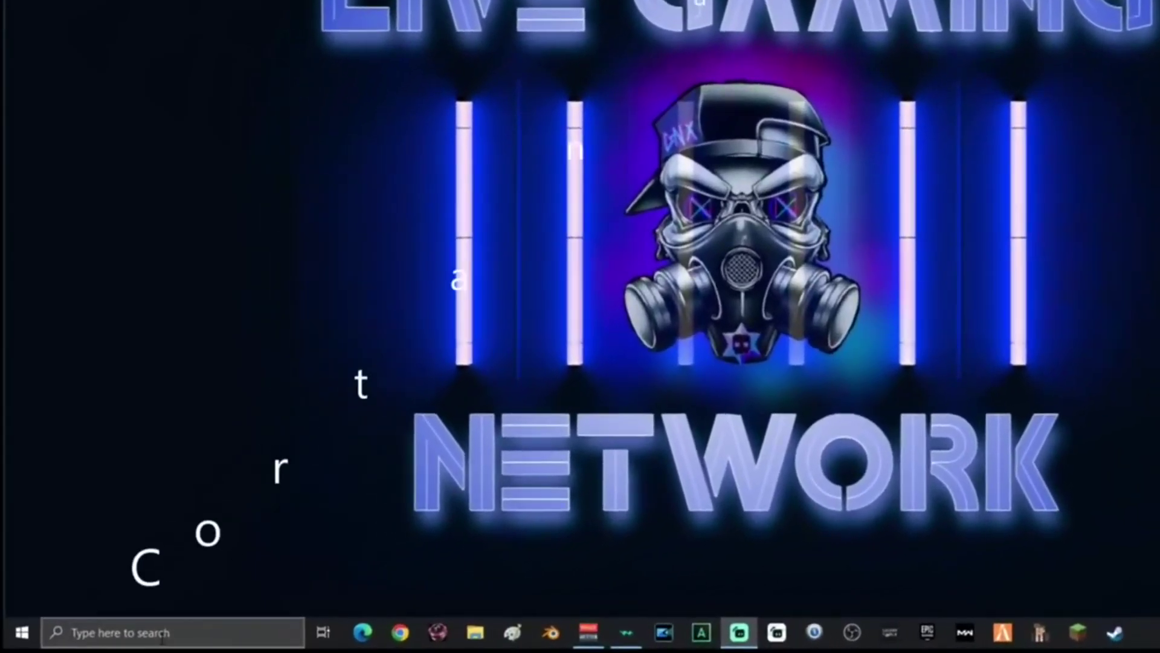
# Reach Cortana's app settings from its search result's App settings option.
pyautogui.click(116, 631)
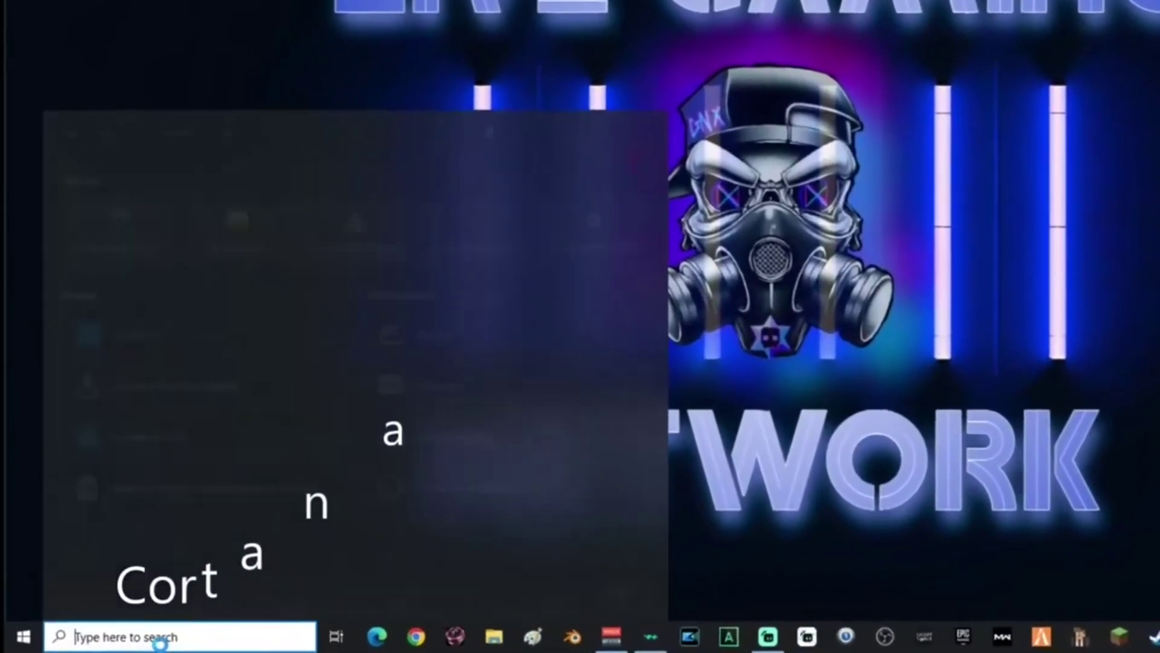
pyautogui.write('cortana')
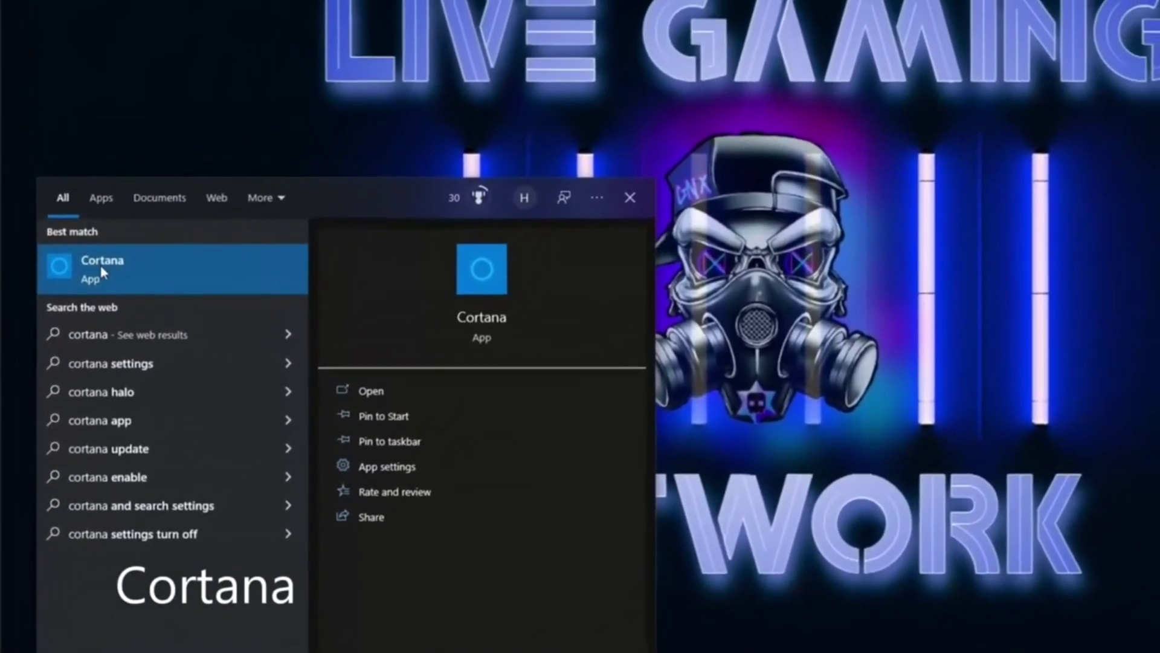
pyautogui.rightClick(109, 244)
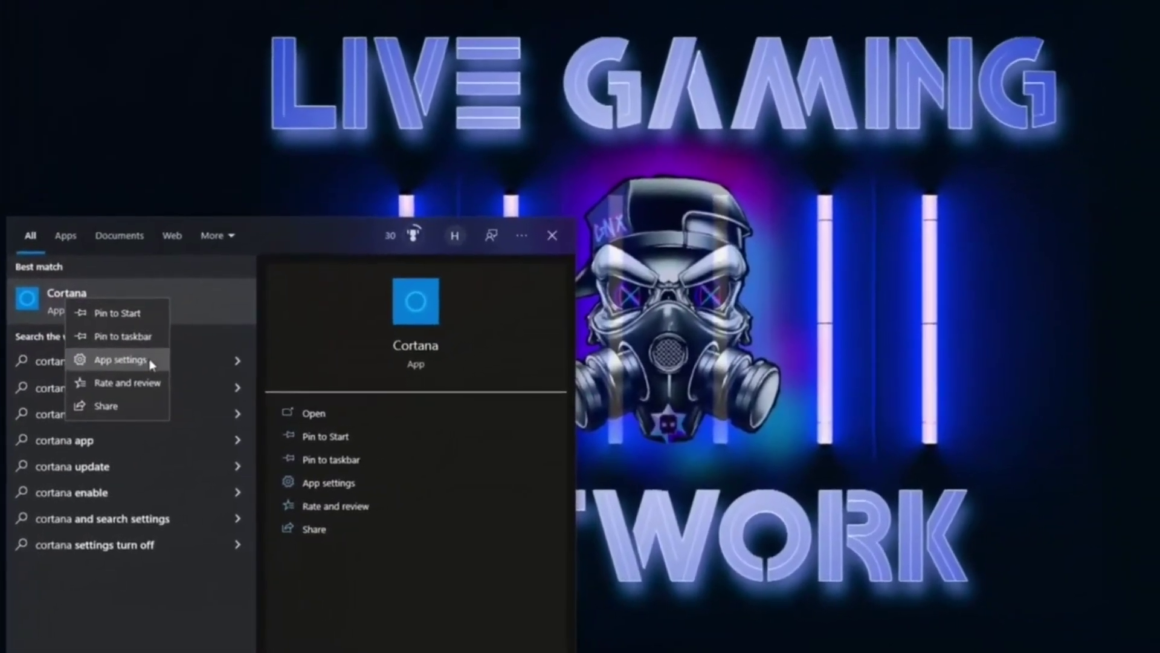
pyautogui.click(142, 349)
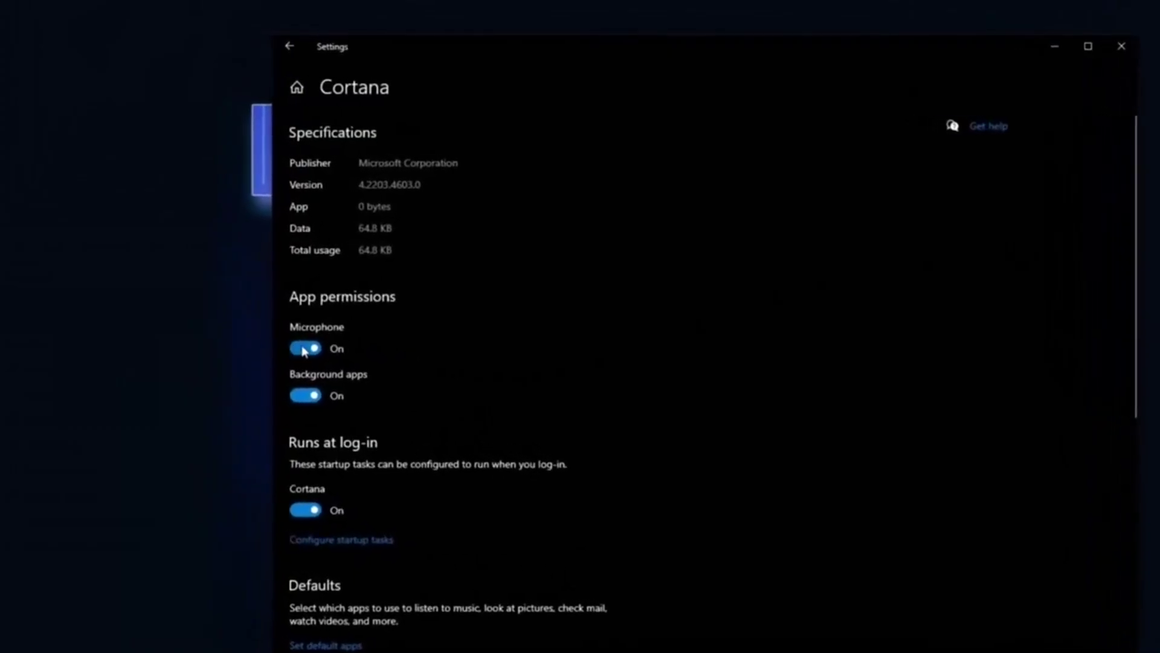
# Switch off Cortana's Microphone, Background apps and Runs at log-in permissions.
pyautogui.click(290, 346)
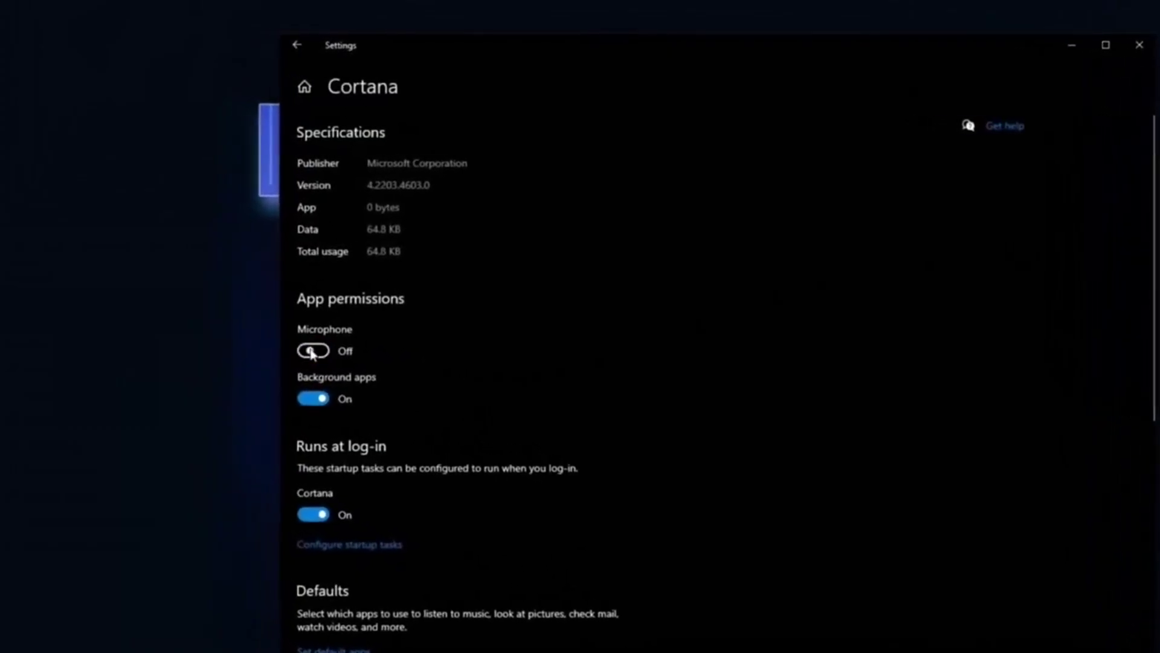
pyautogui.click(339, 396)
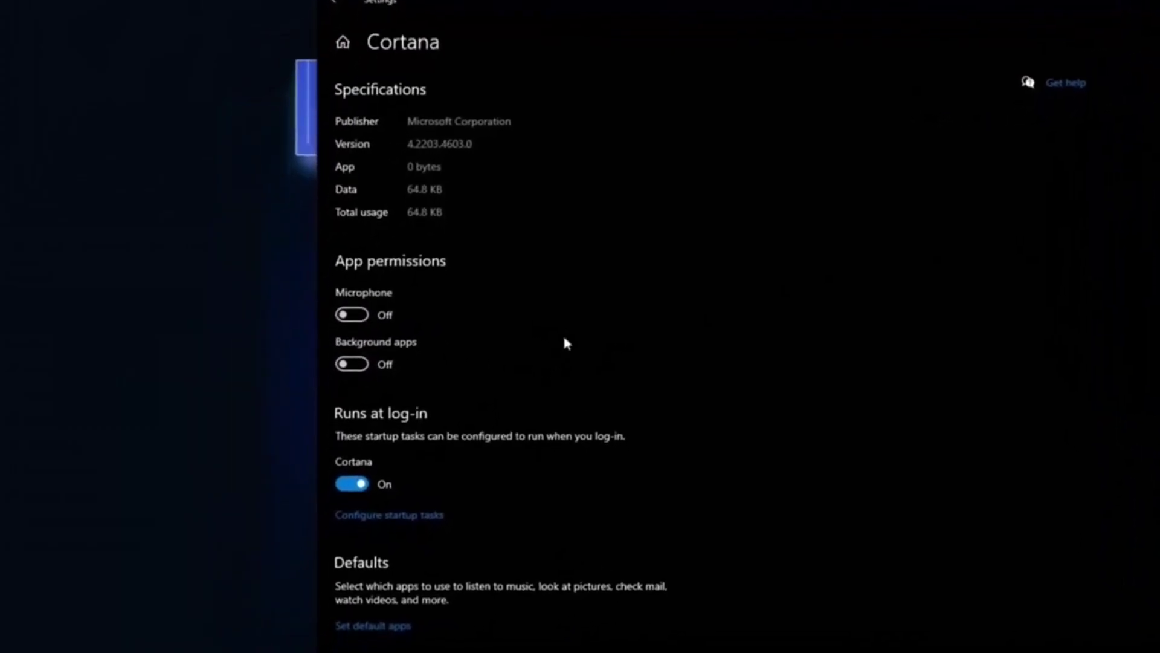
pyautogui.click(348, 480)
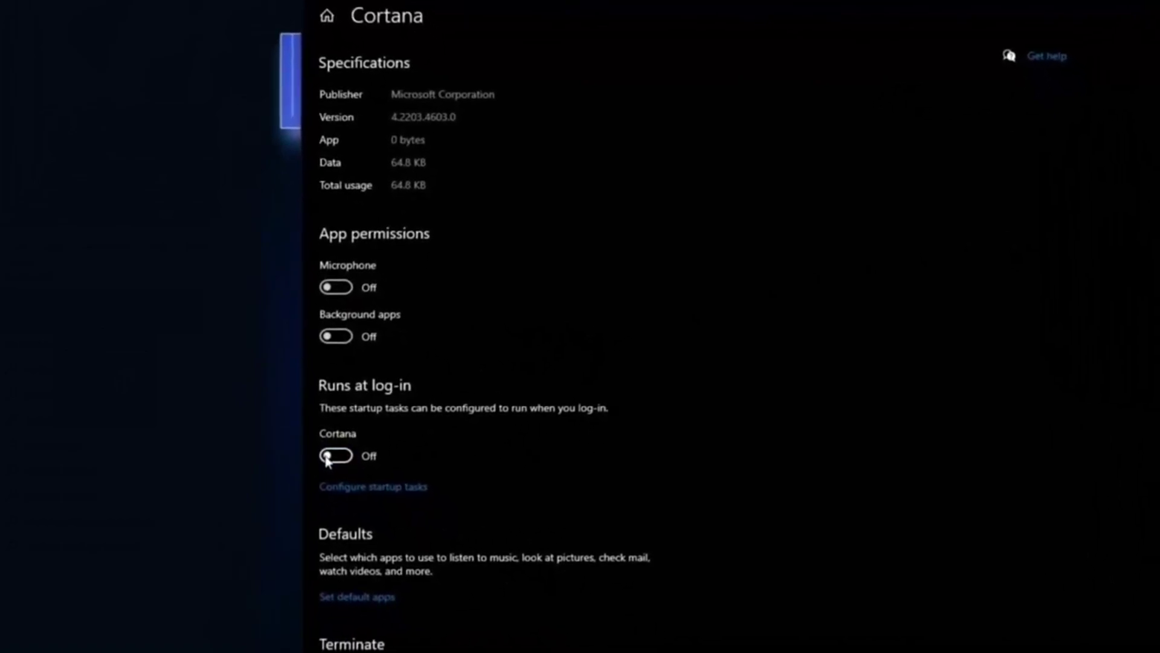